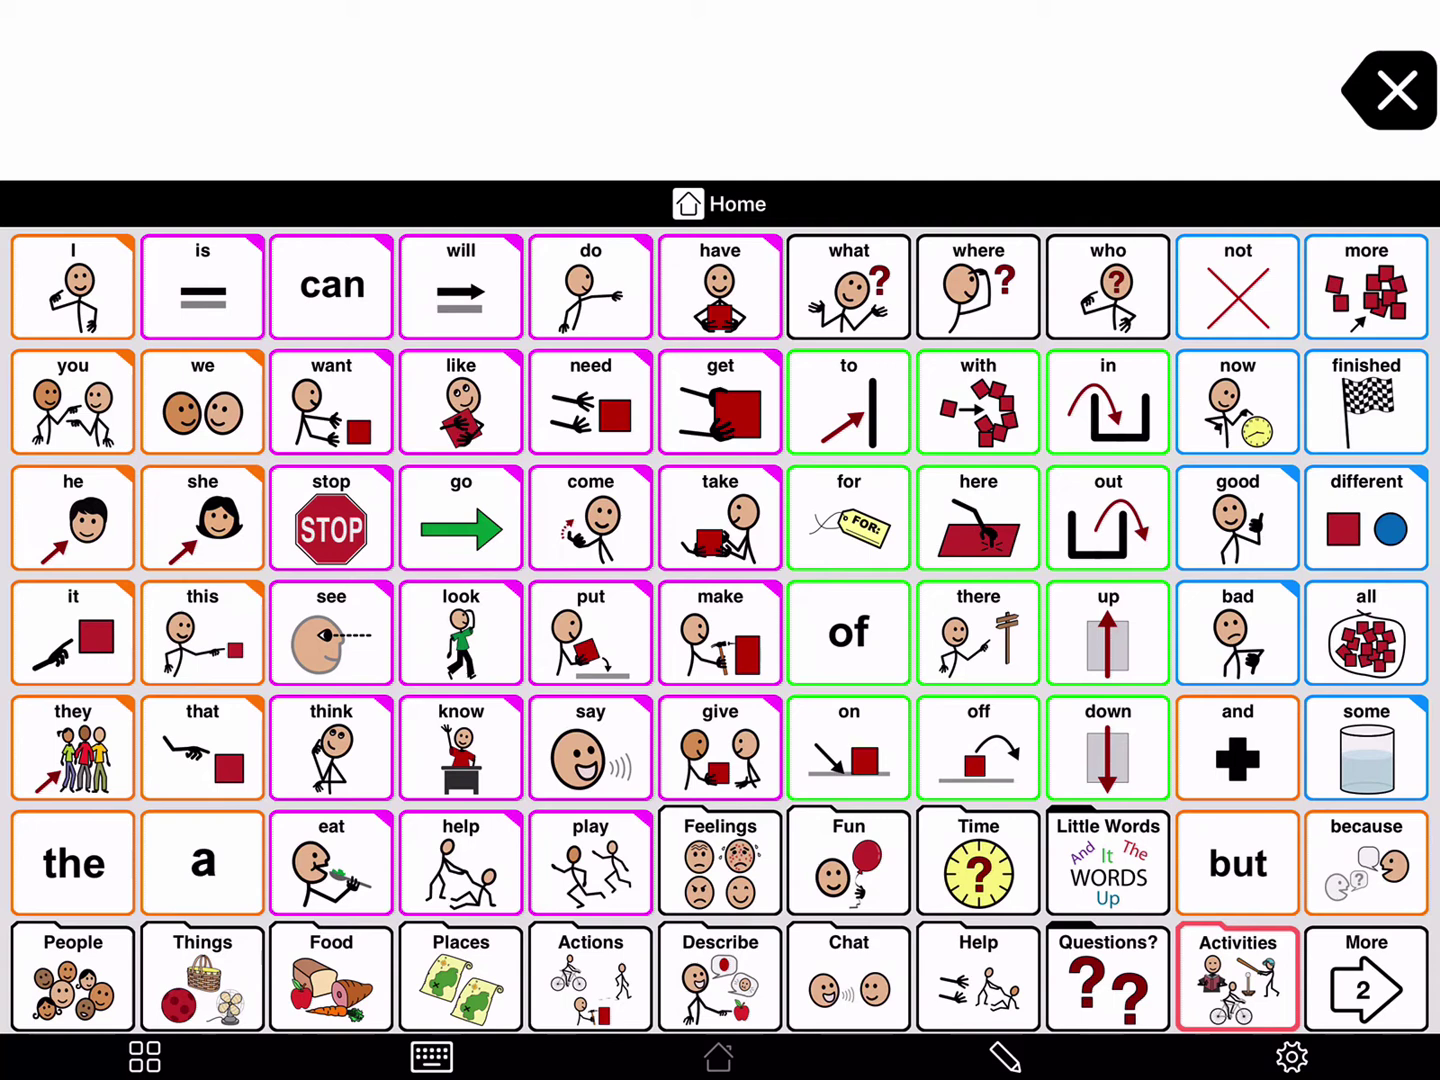
# Open the Food folder from the bottom row of the Home board
pyautogui.click(332, 988)
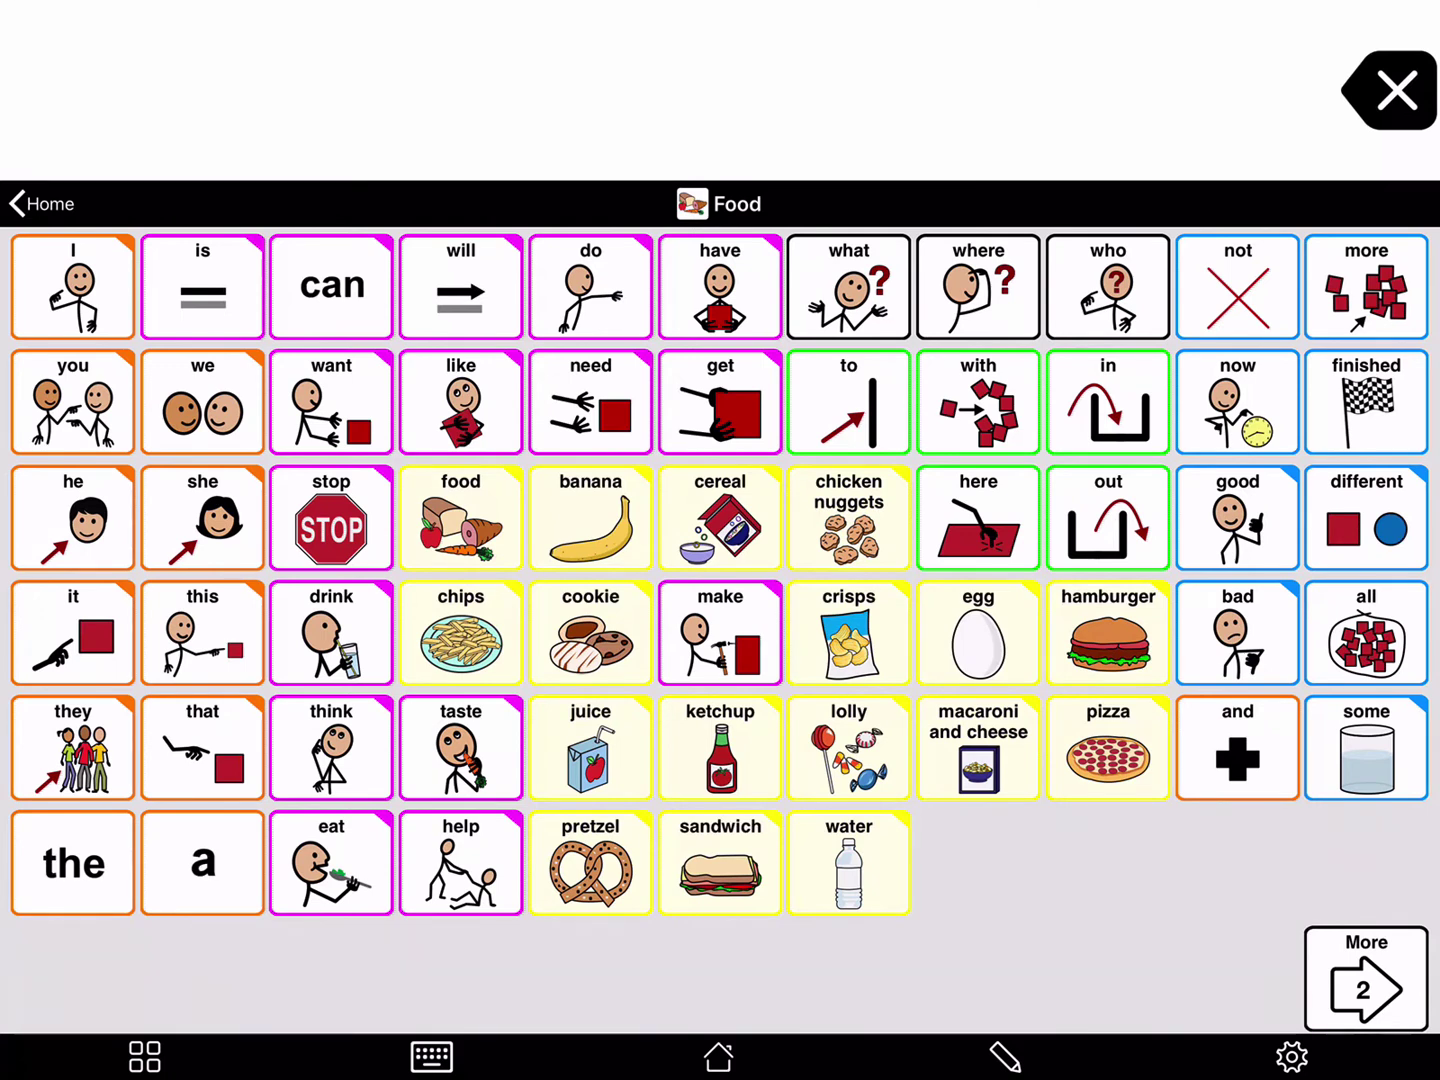
# Turn on edit mode for the Food page and show the Add Button / Add Folder choice
pyautogui.click(1005, 1053)
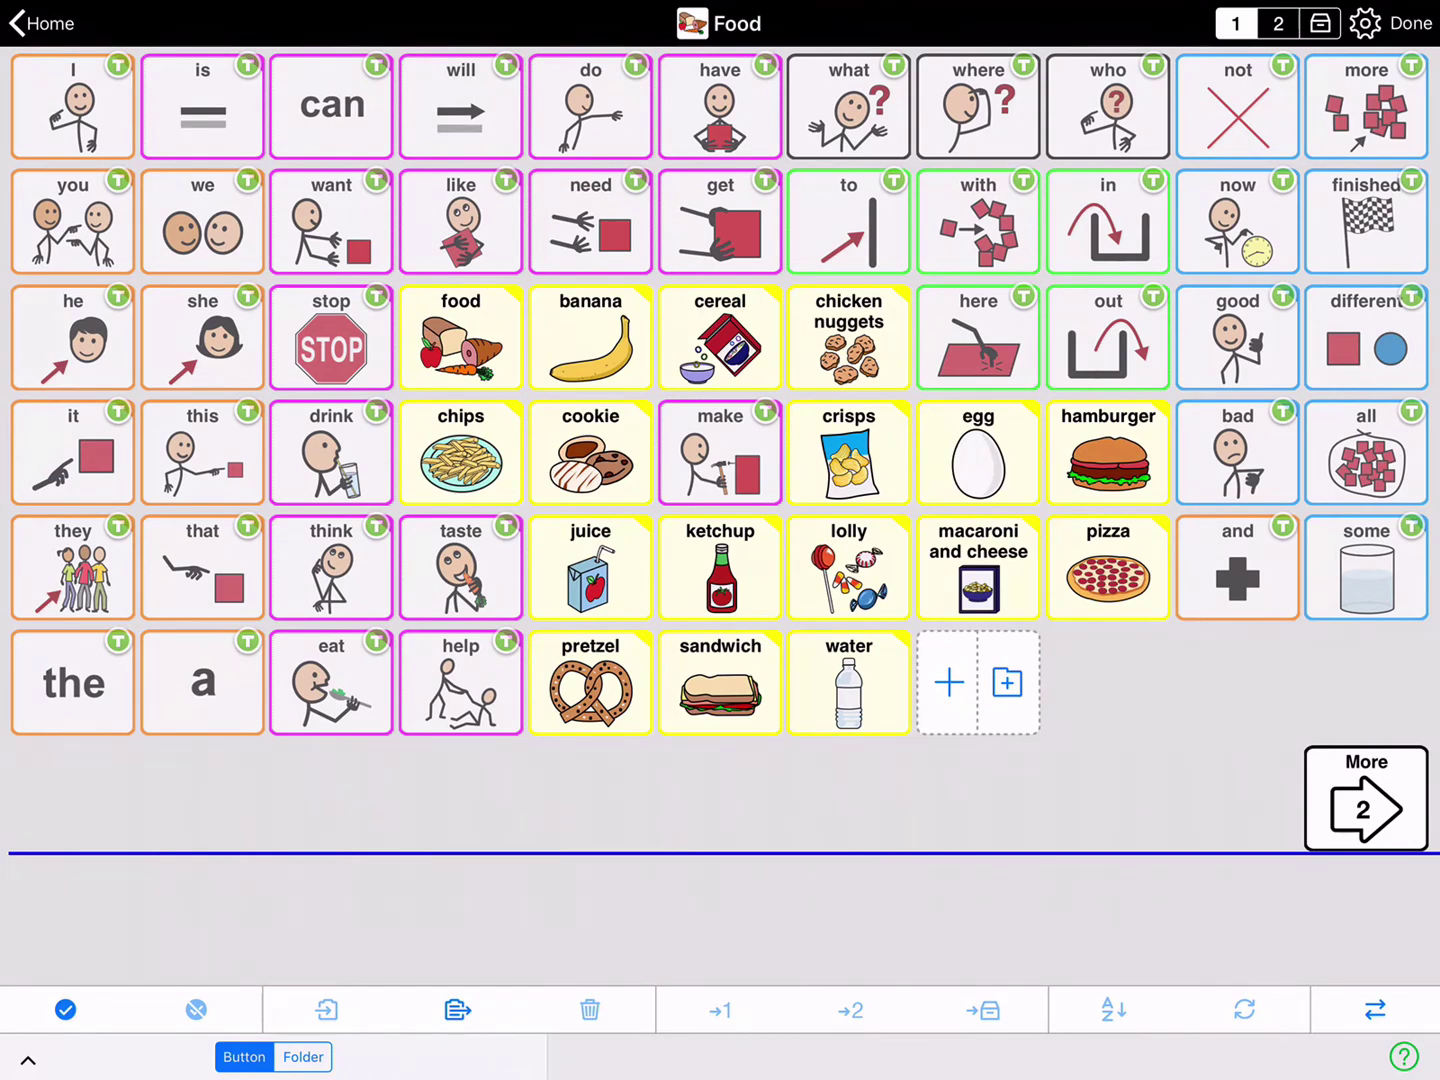
pyautogui.click(948, 682)
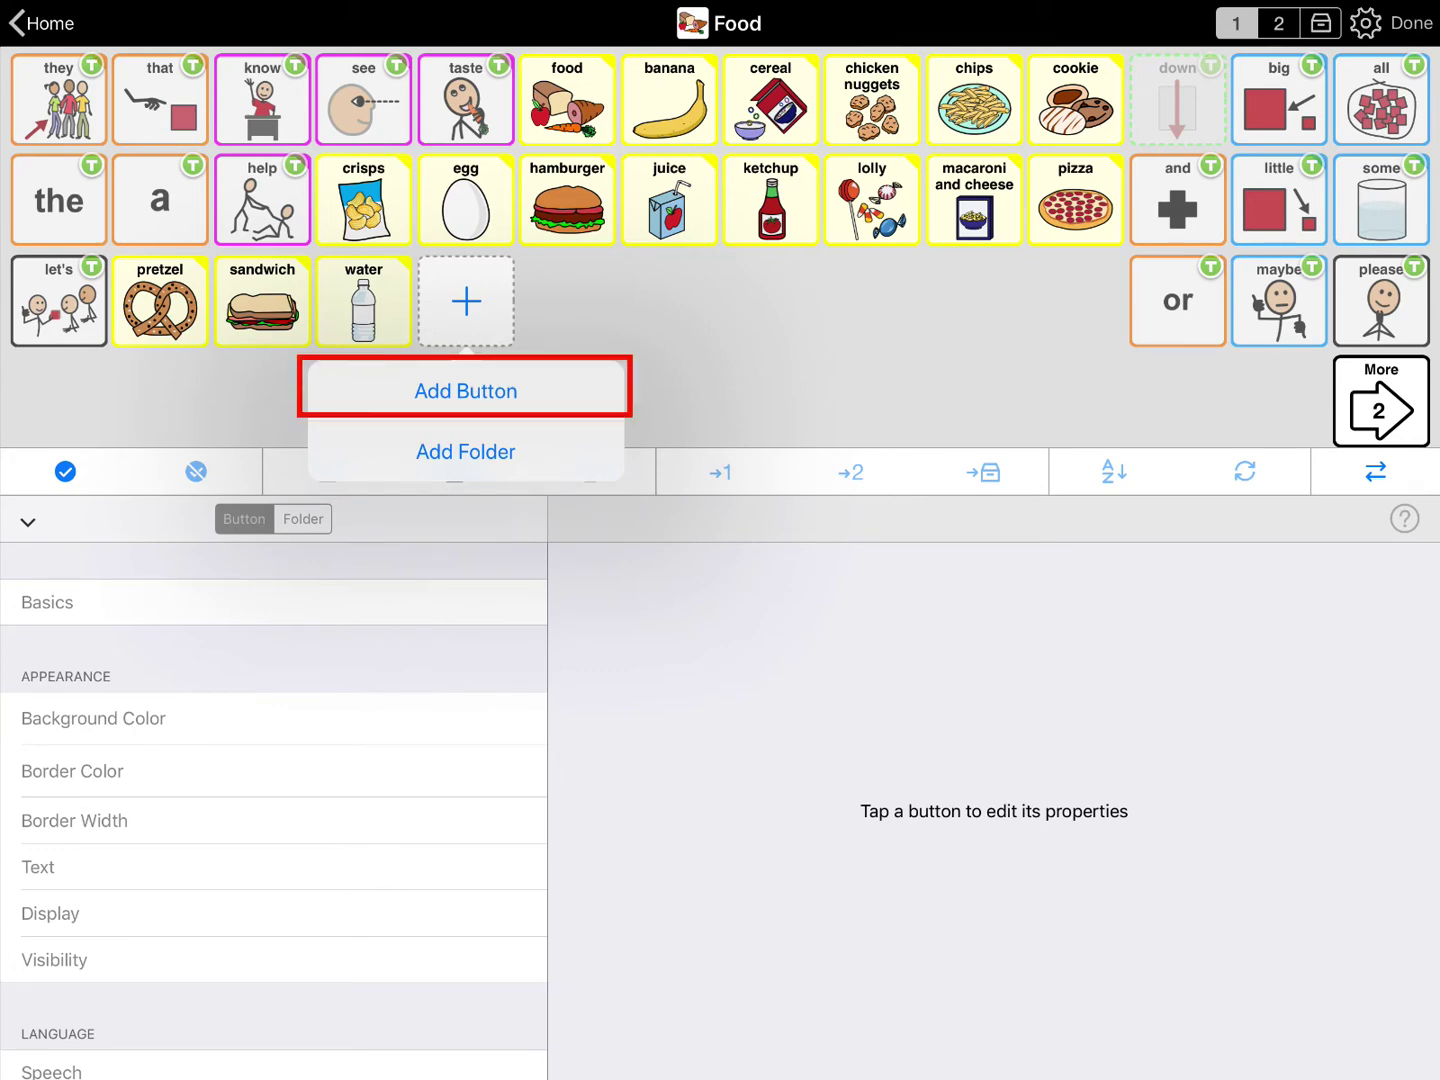
# Create a new button labelled 'grapes' and give it the purple grapes symbol
pyautogui.click(466, 391)
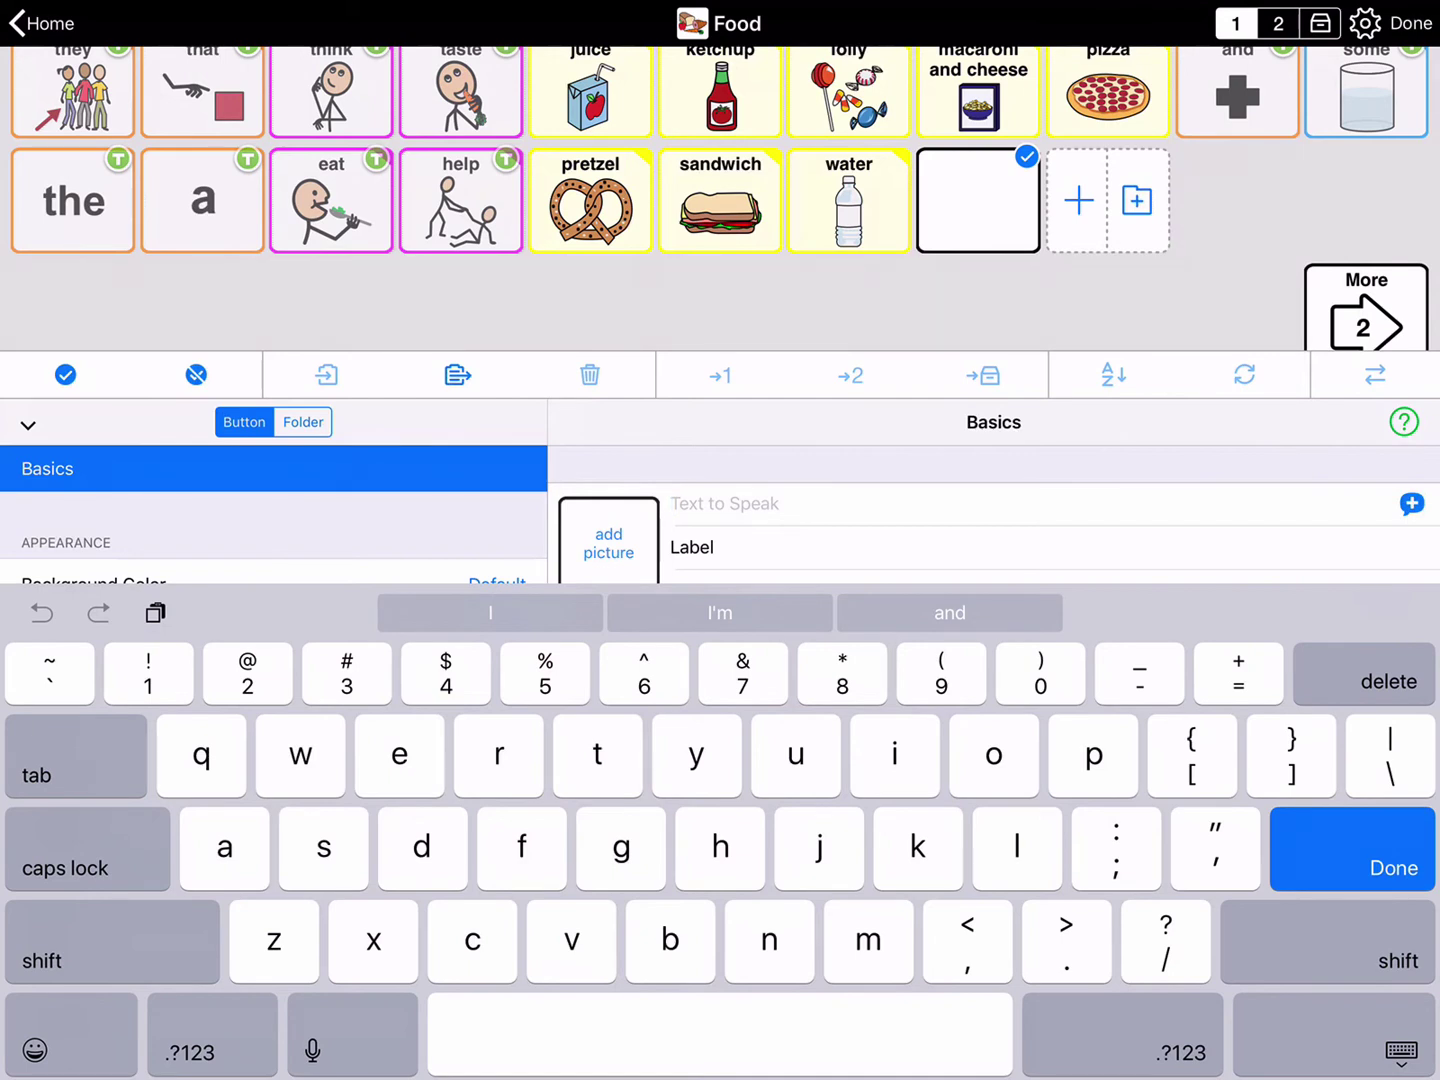
pyautogui.write('g')
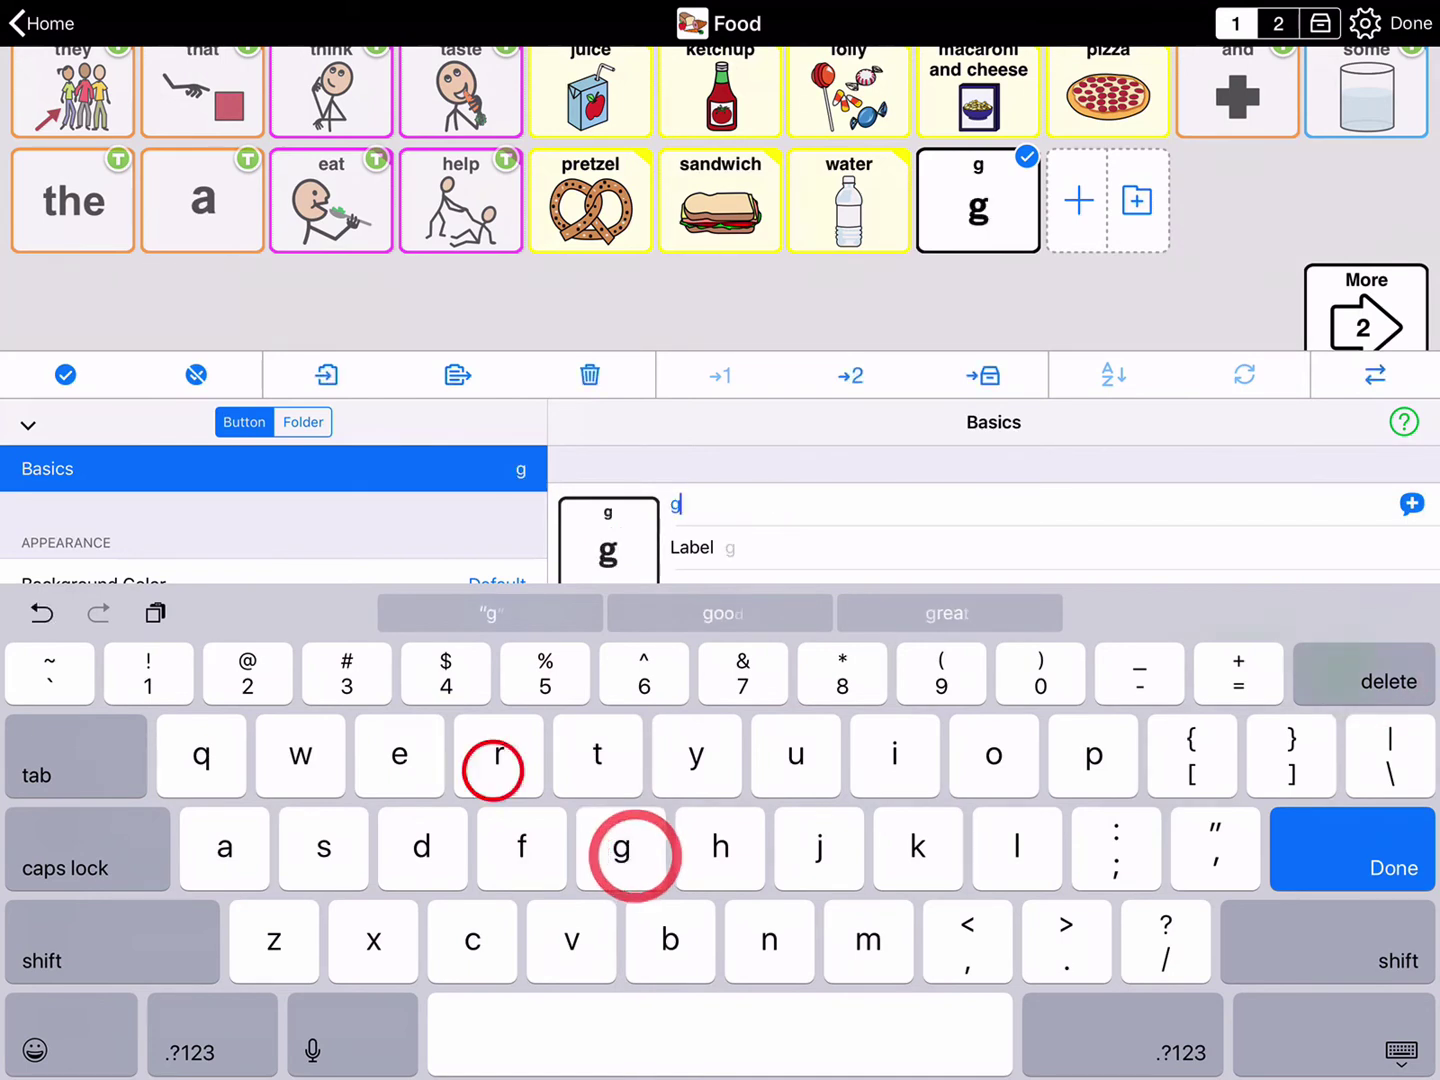
pyautogui.write('rapes')
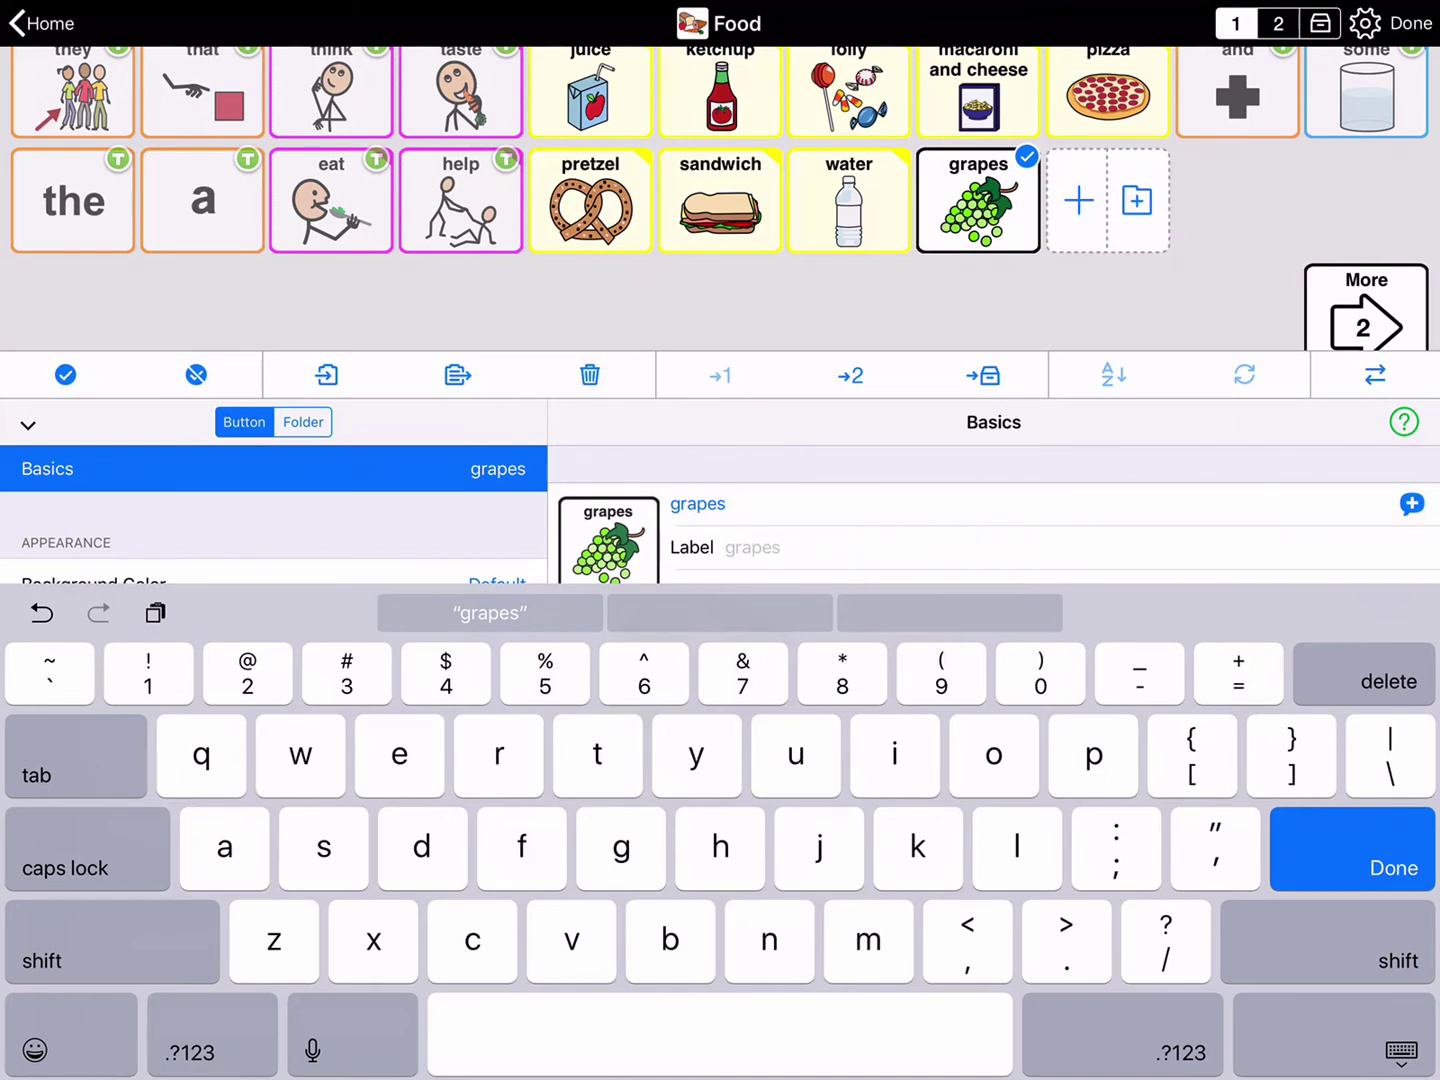
pyautogui.click(1327, 1037)
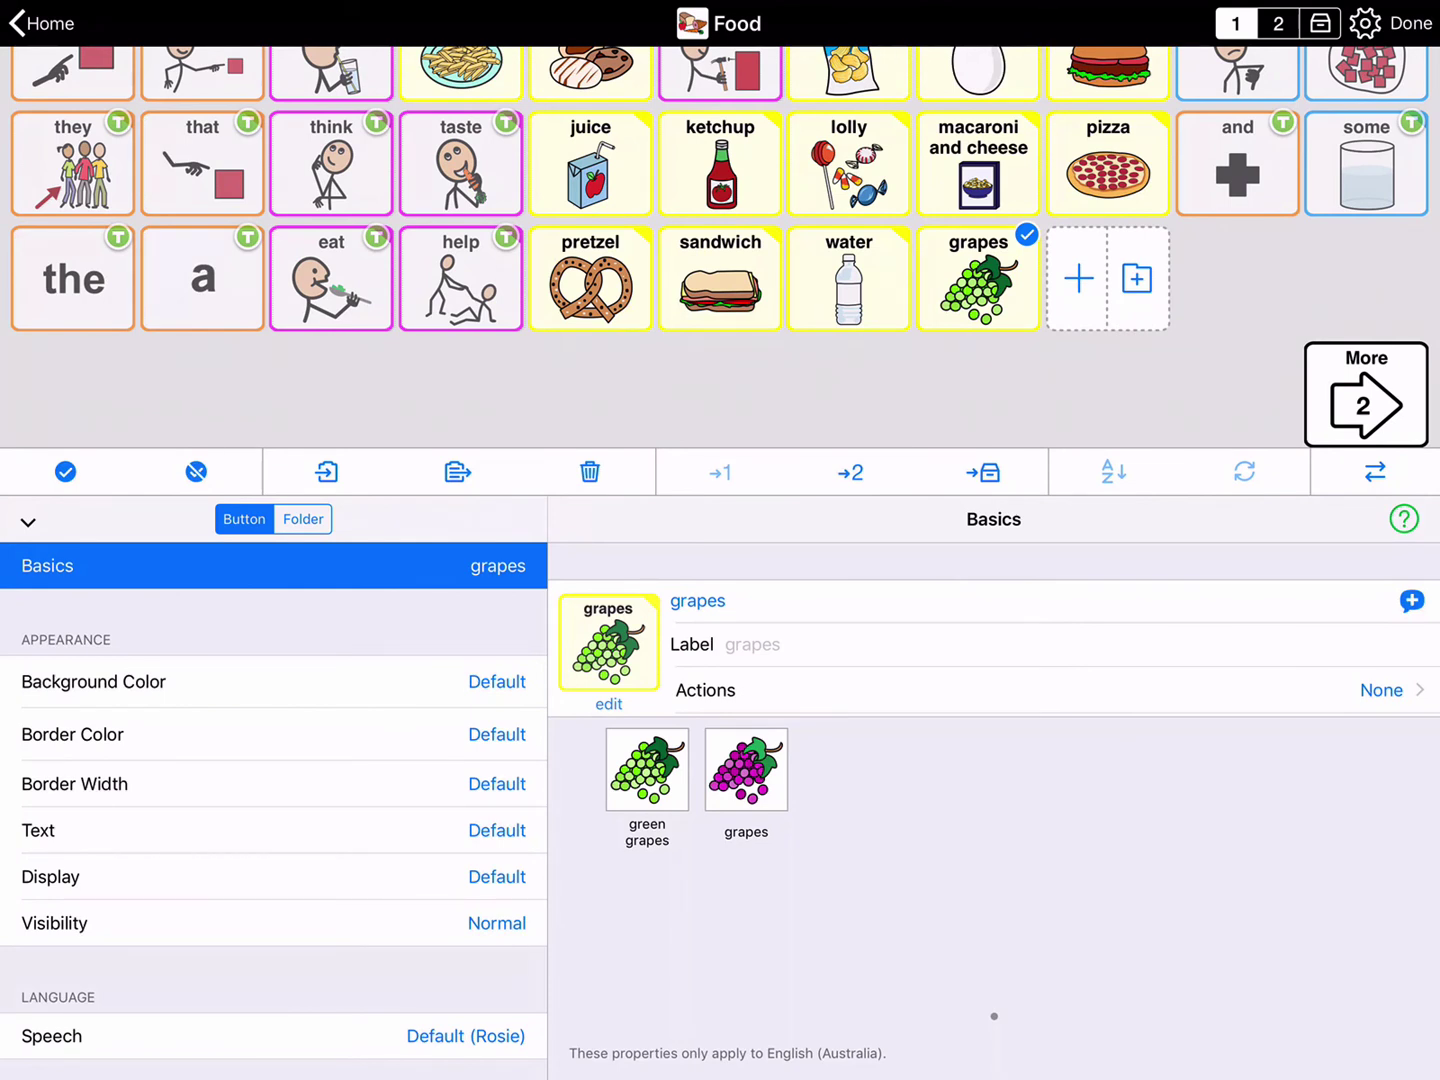
pyautogui.click(746, 770)
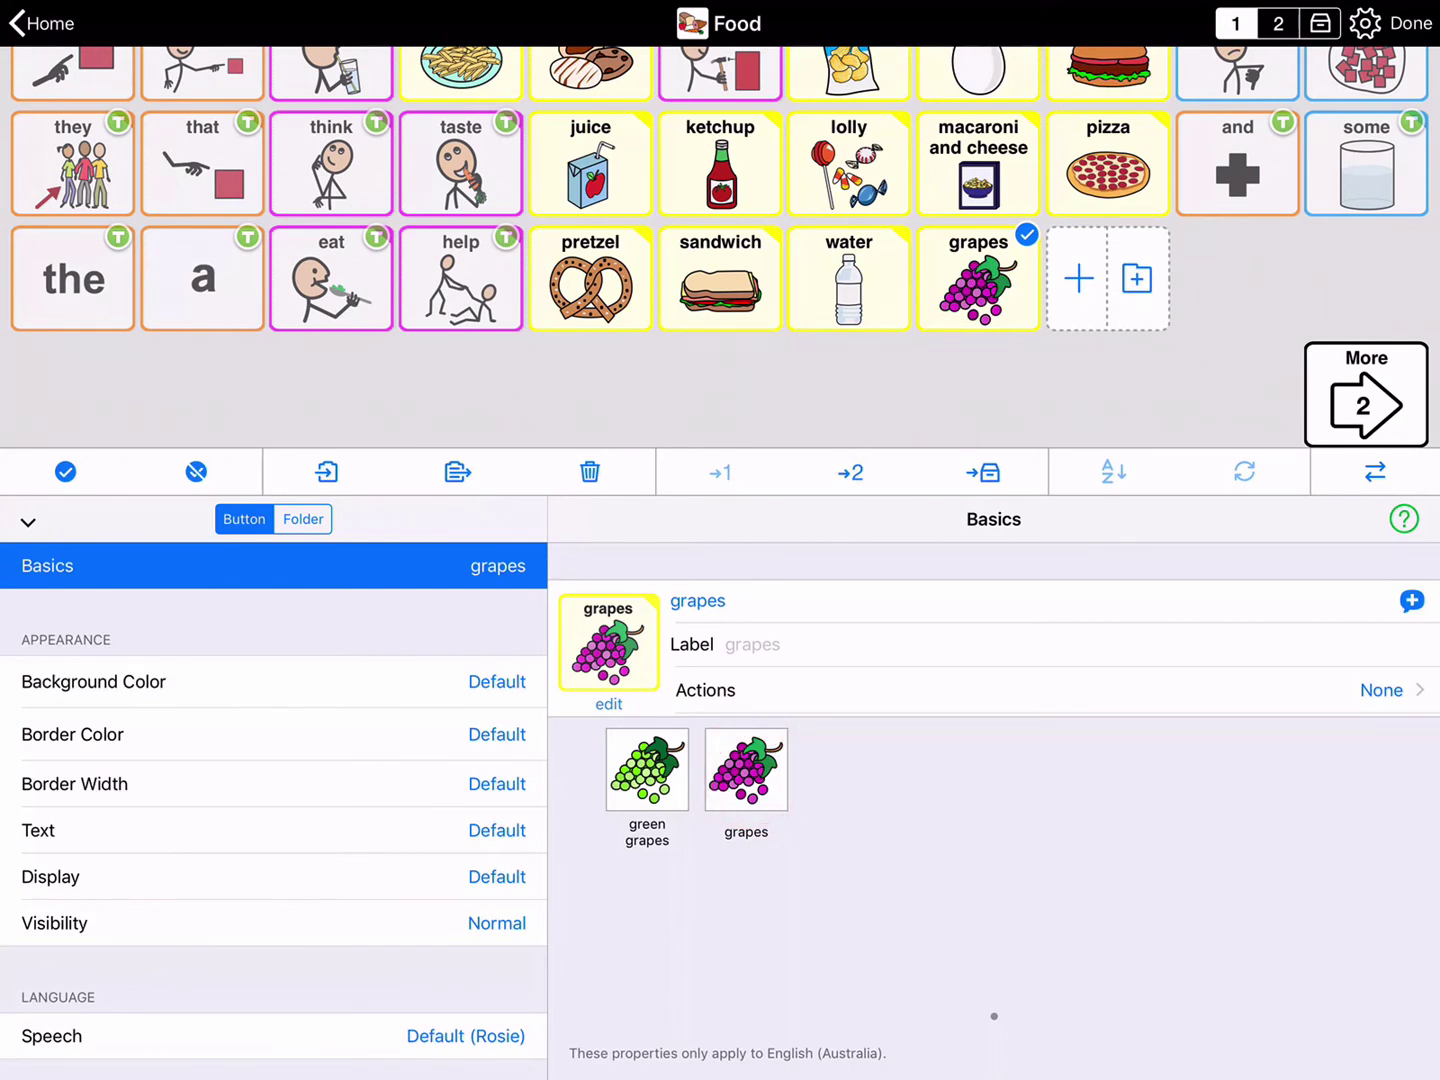
# Add a button after grapes labelled 'pasta' via autocomplete, getting the rigatoni symbol
pyautogui.click(1078, 278)
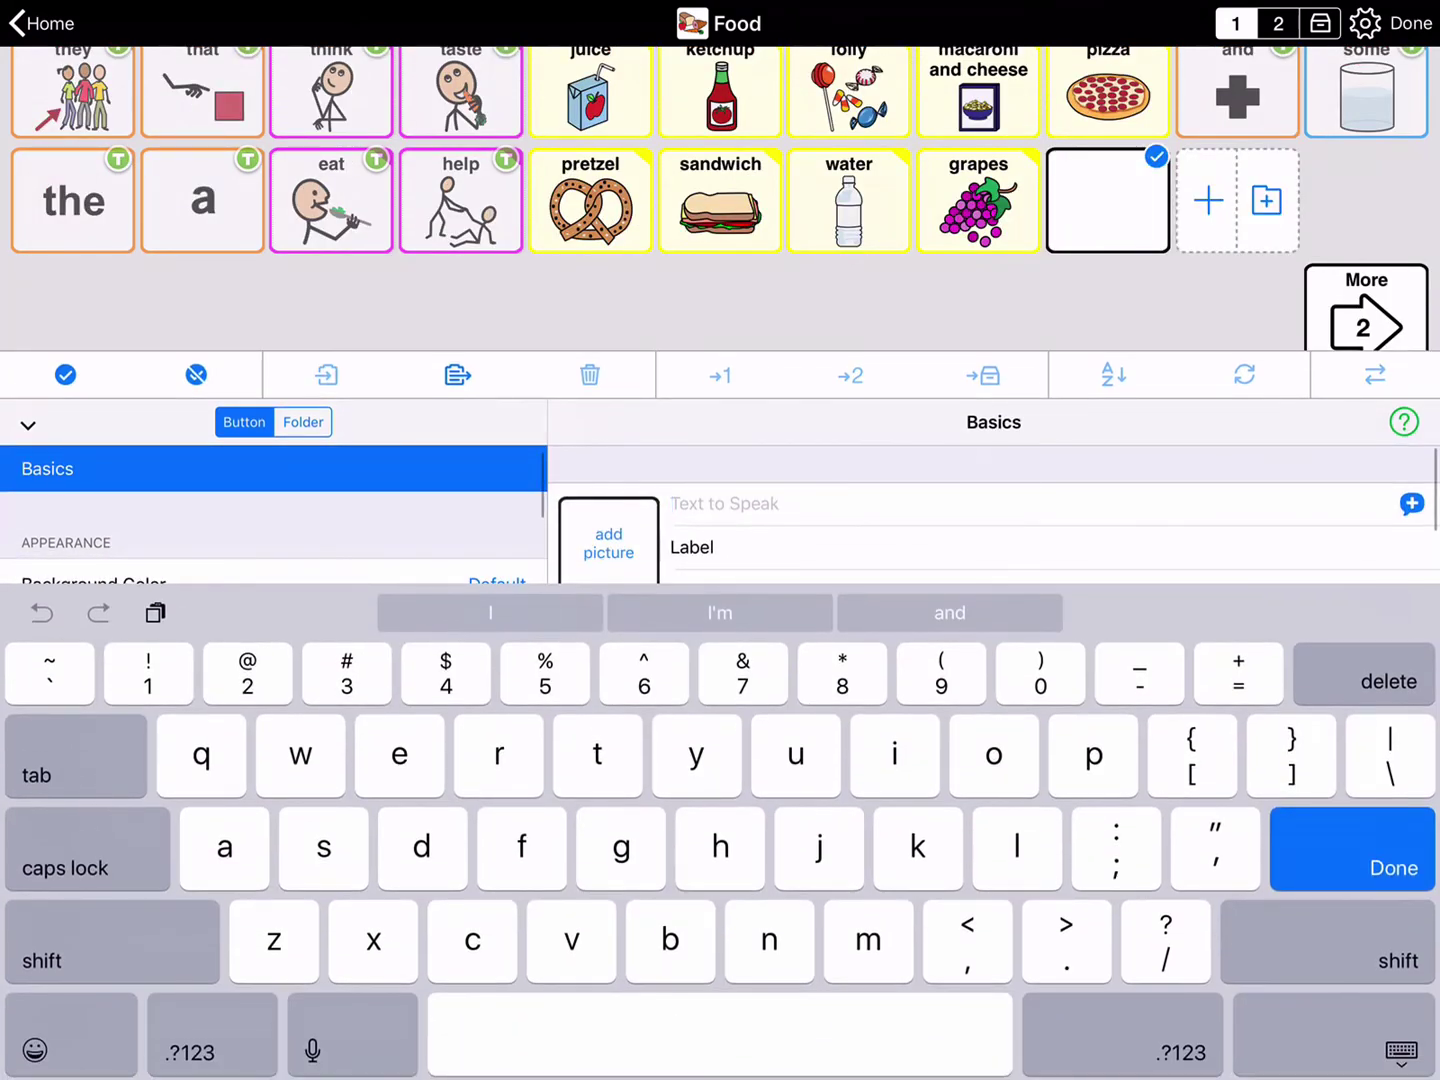
pyautogui.write('pas')
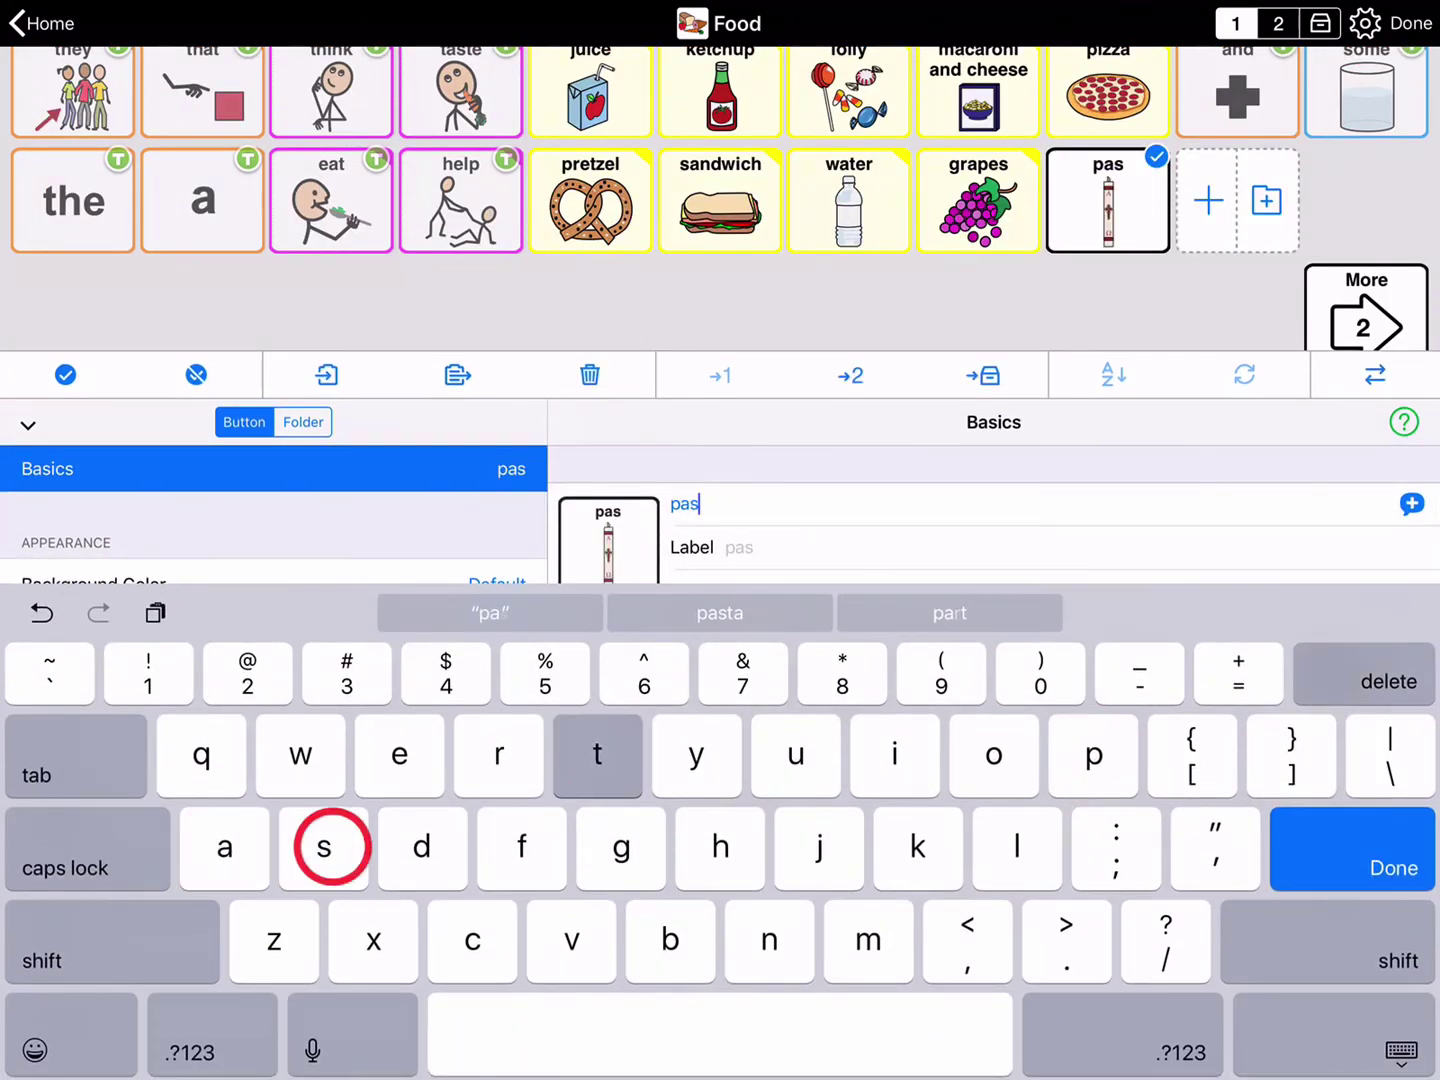
pyautogui.write('ta')
pyautogui.click(1354, 1040)
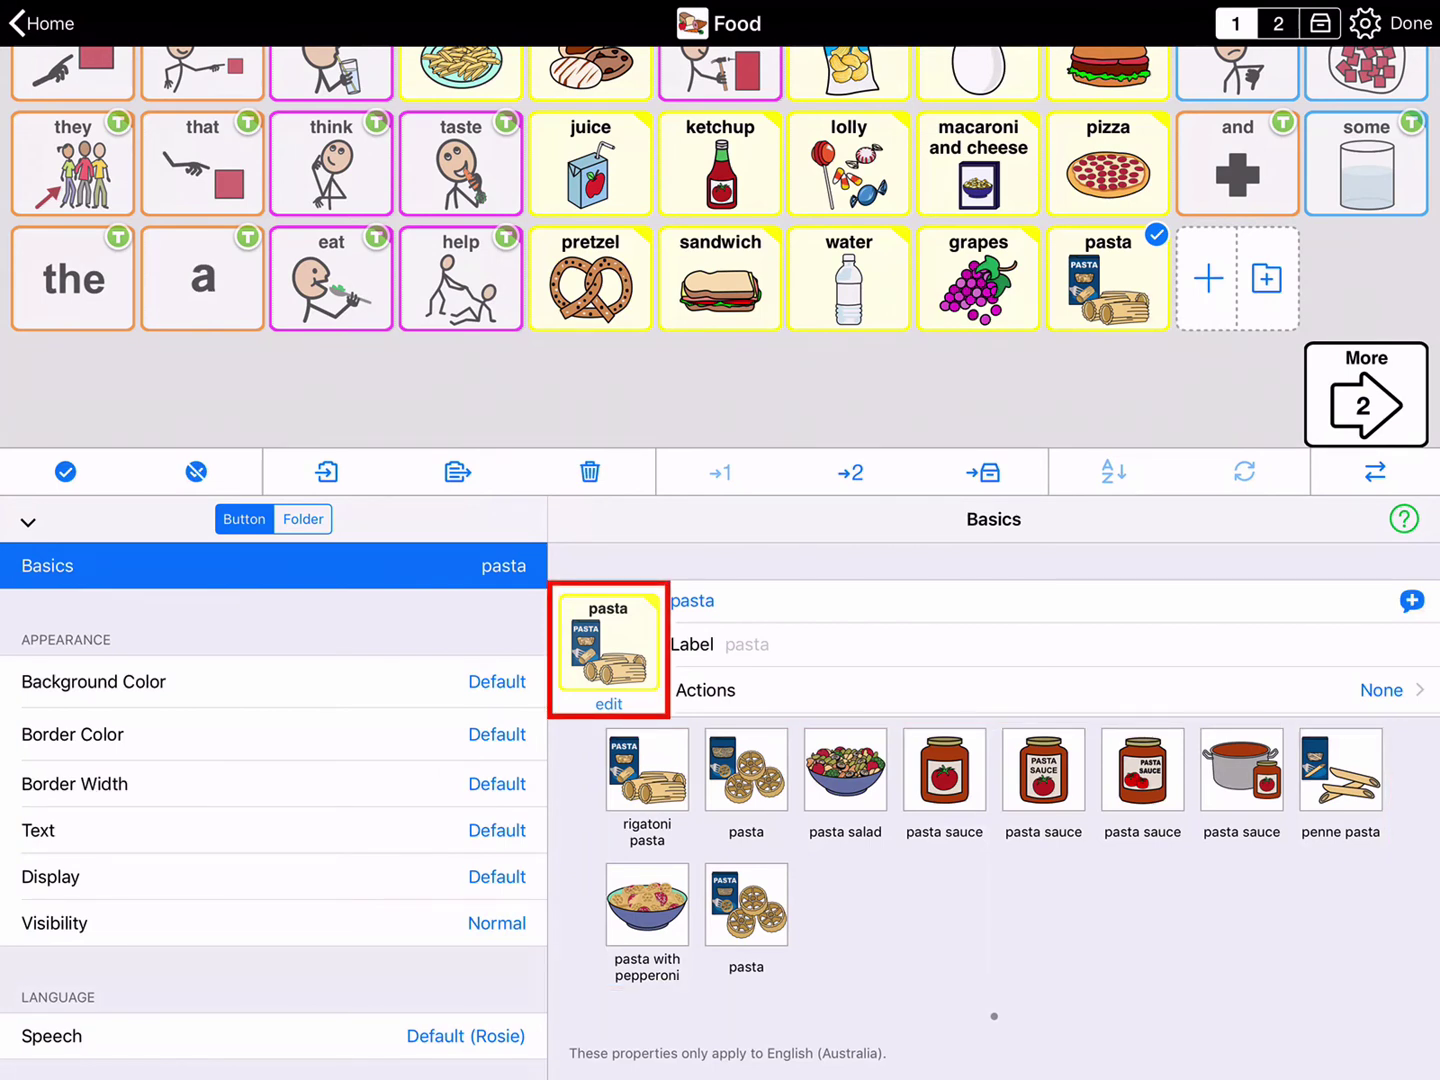
# Open Picture Options from the pasta button's picture preview
pyautogui.click(608, 655)
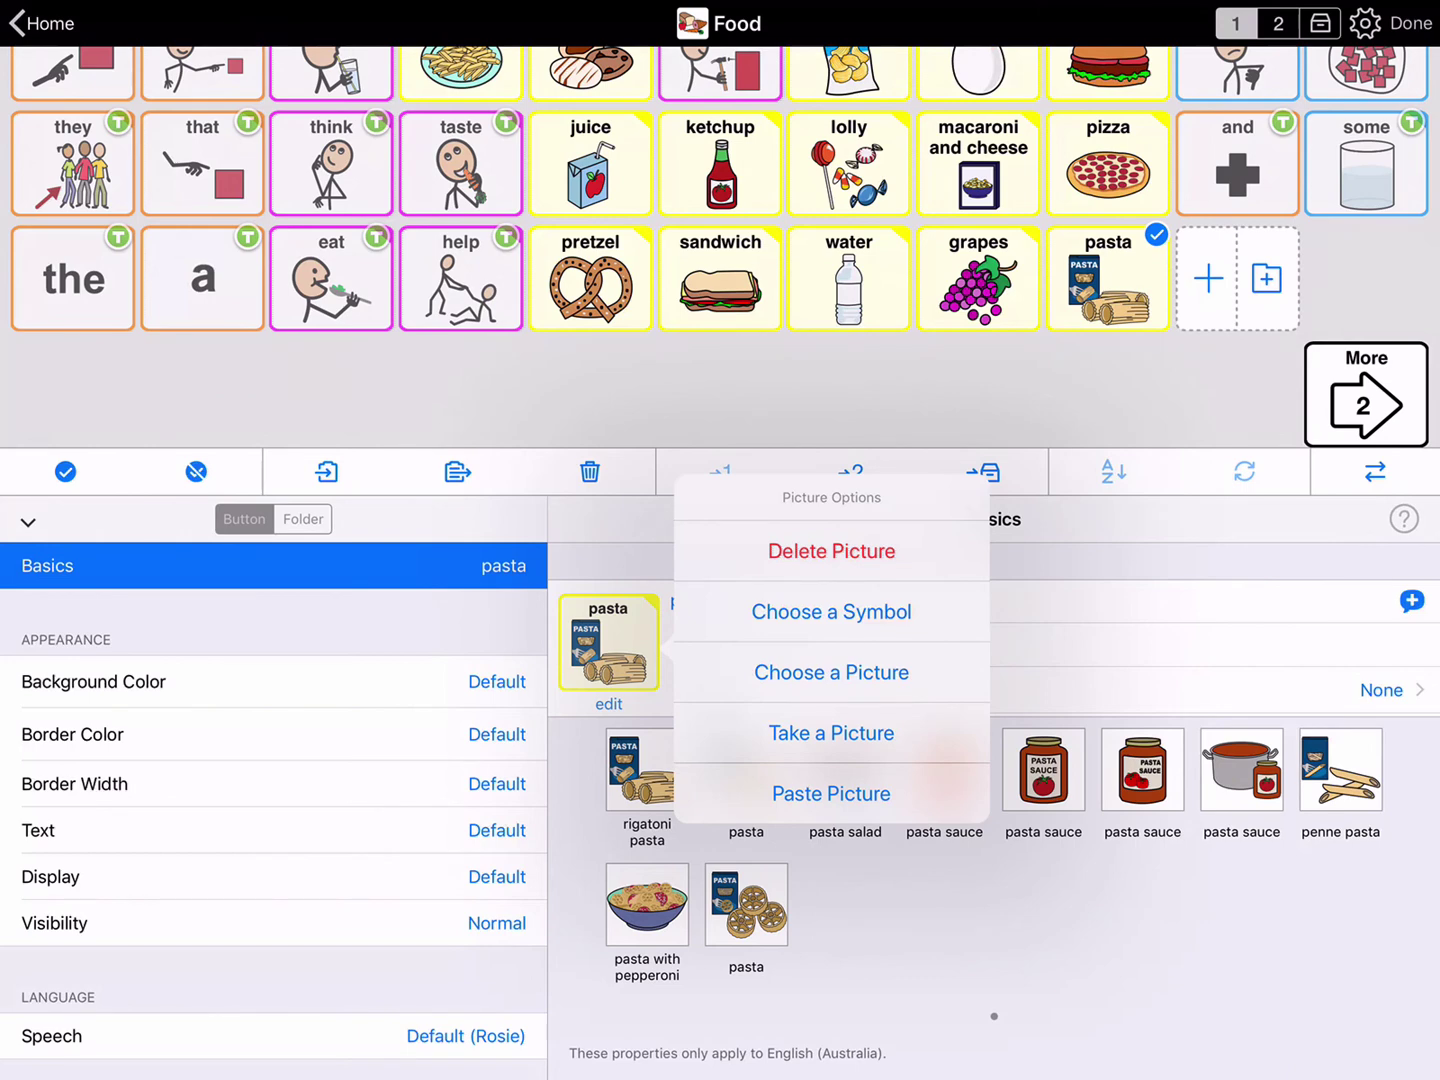
# Paste the copied spiral pasta photo over the pasta button's rigatoni symbol
pyautogui.click(832, 792)
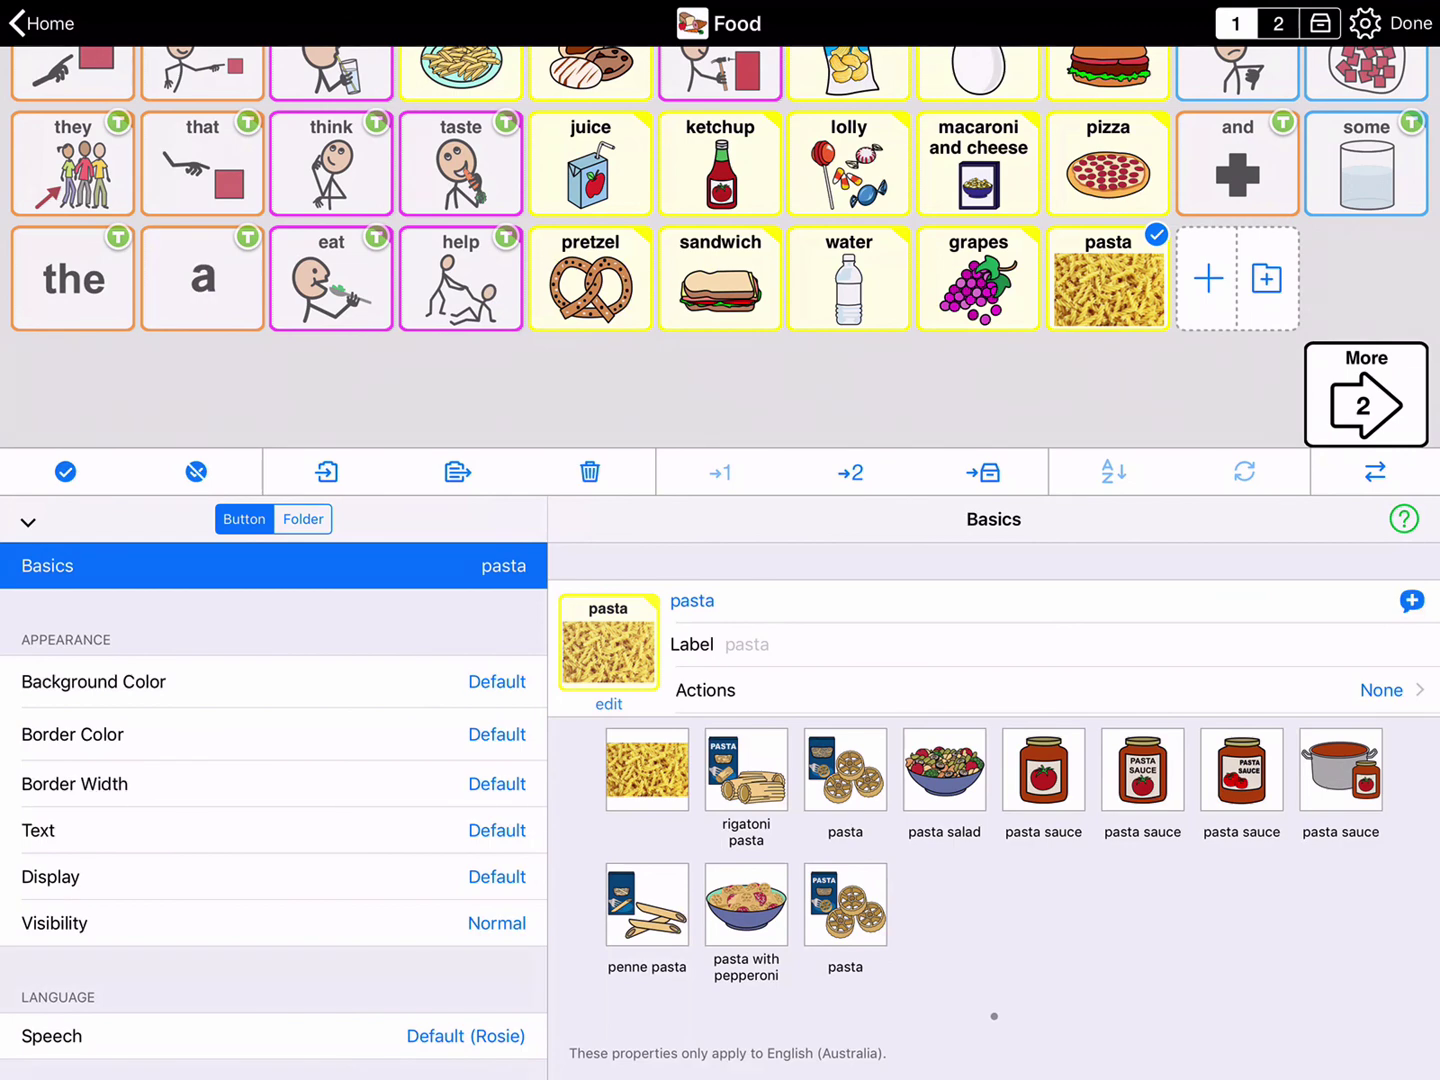
# Exit edit mode, then build 'I like pasta' from I, like and pasta and speak it
pyautogui.click(1410, 22)
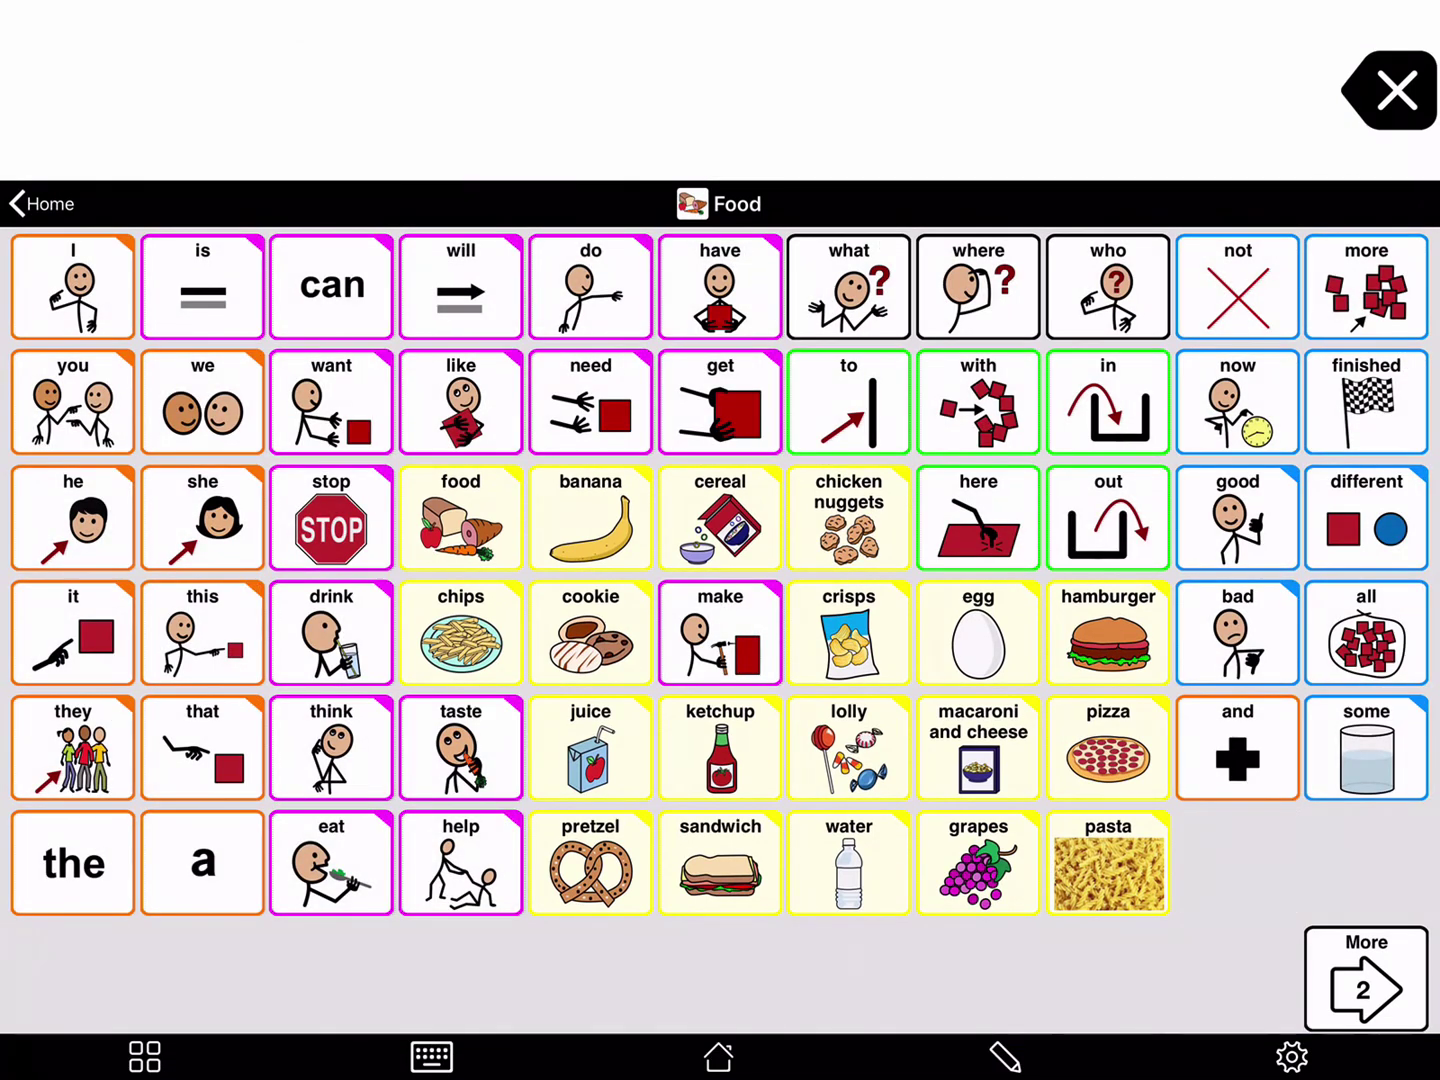
pyautogui.click(73, 287)
pyautogui.click(461, 406)
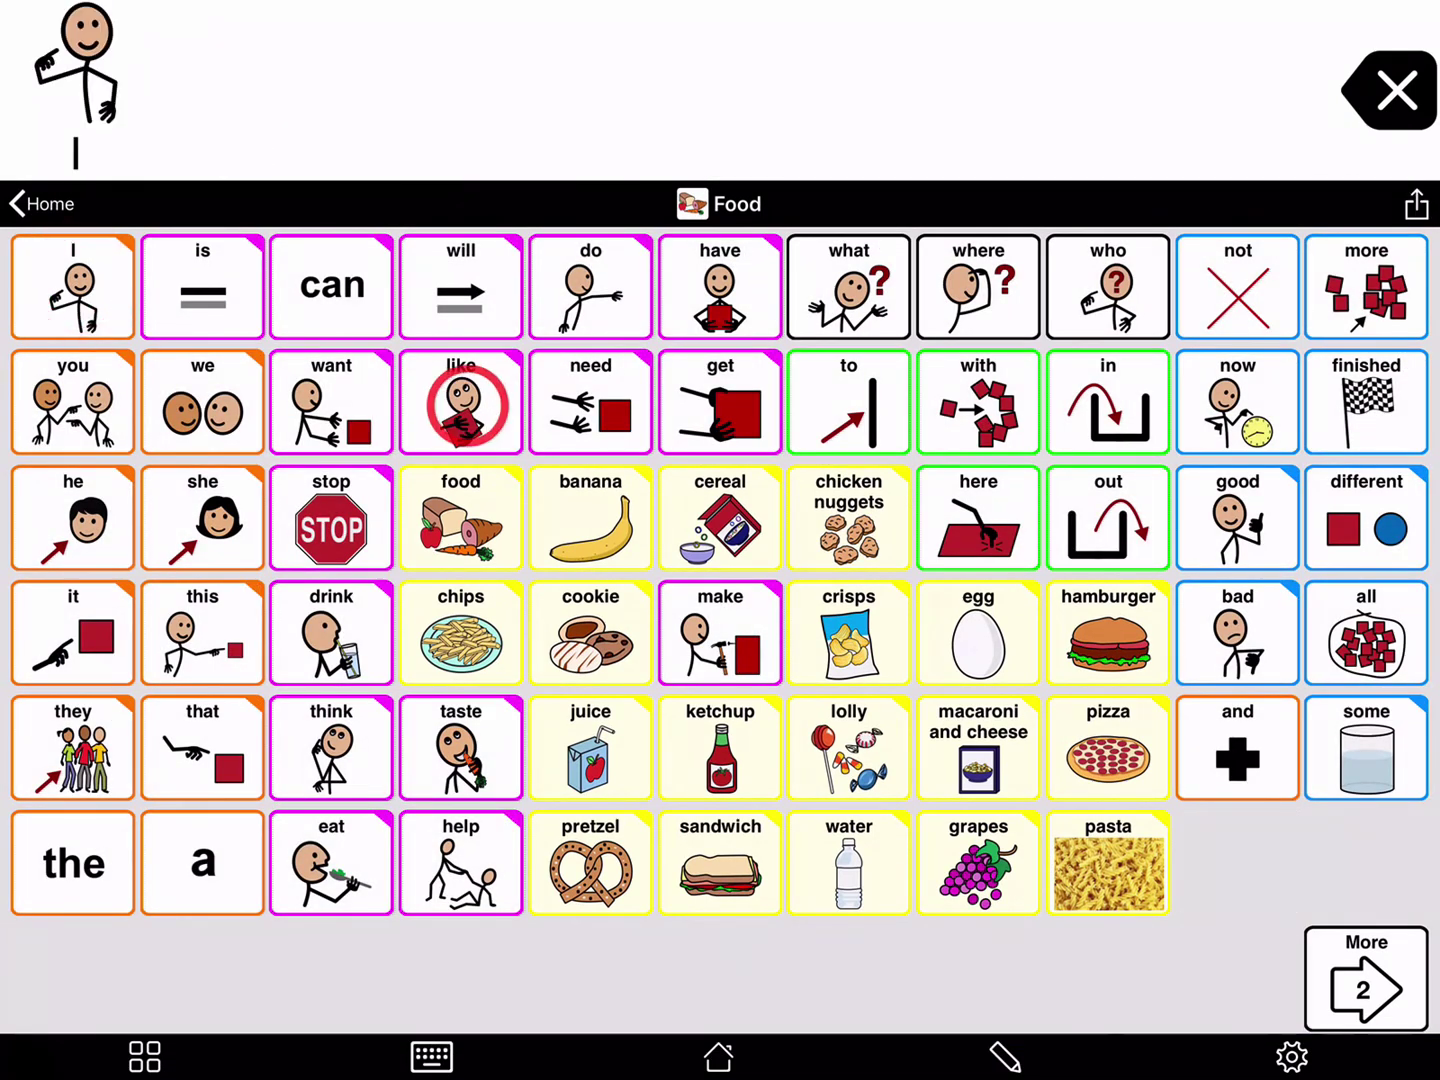
pyautogui.click(1110, 869)
pyautogui.click(642, 116)
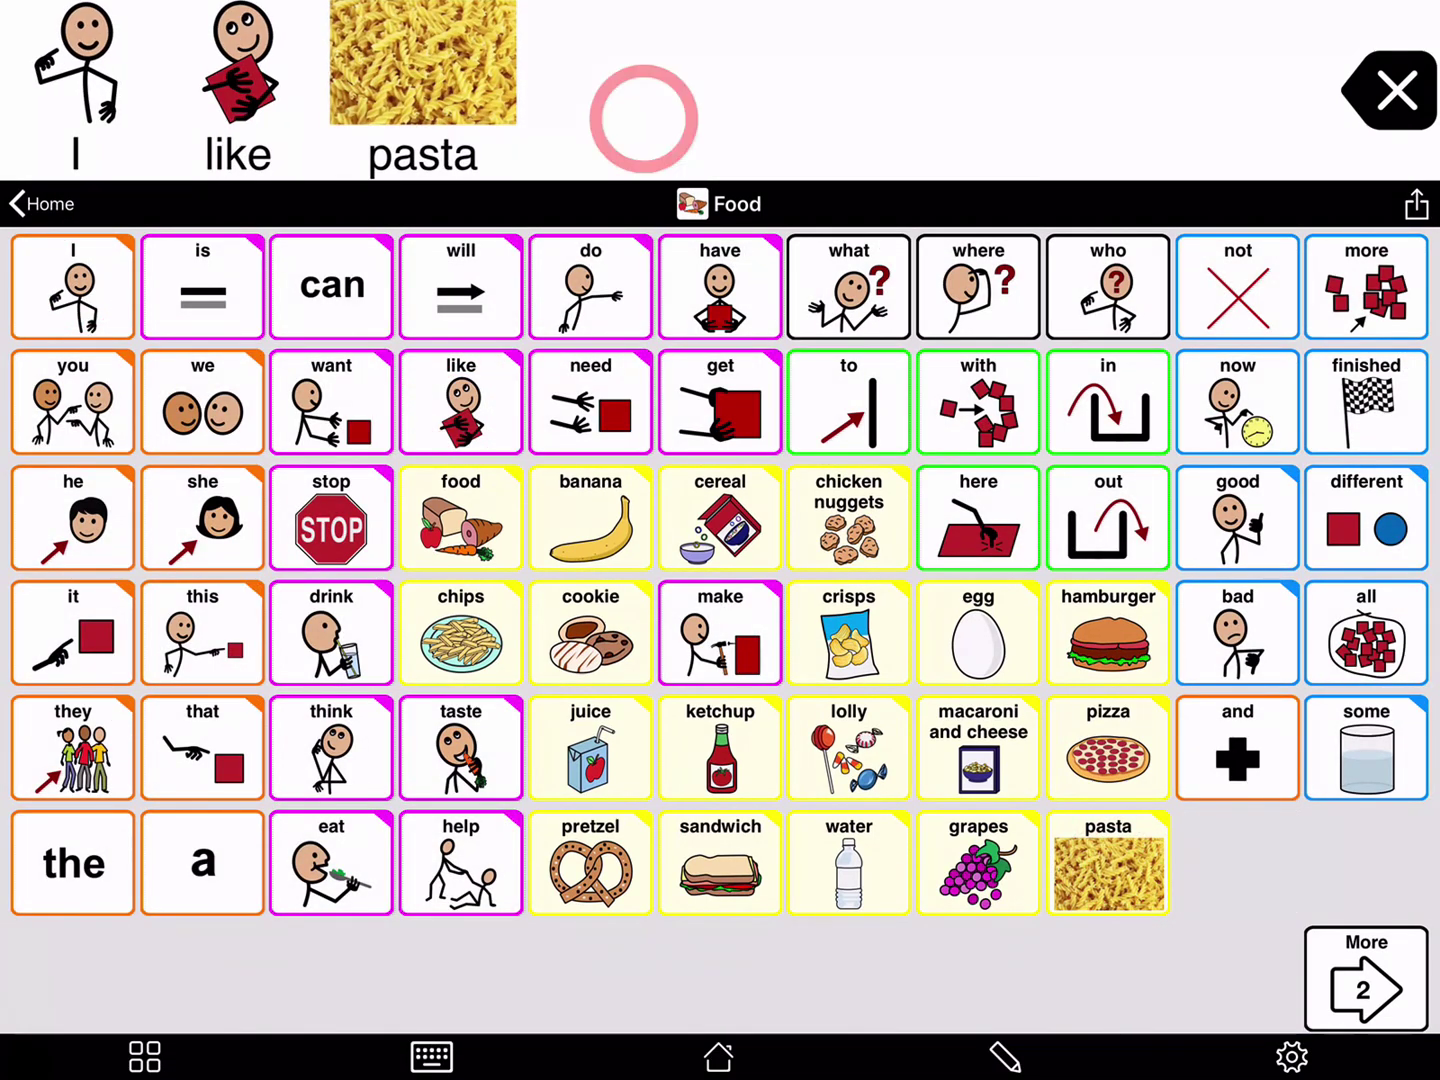